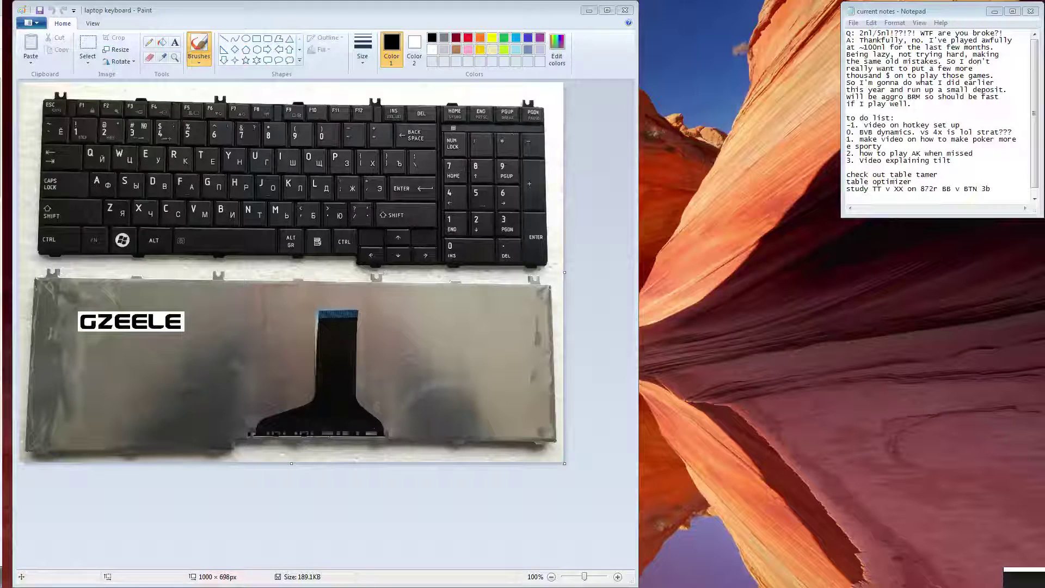
Step: Make the Notepad to-do window taller and slightly widen the laptop keyboard image window
{"action": "left_click", "coordinate": [920, 139]}
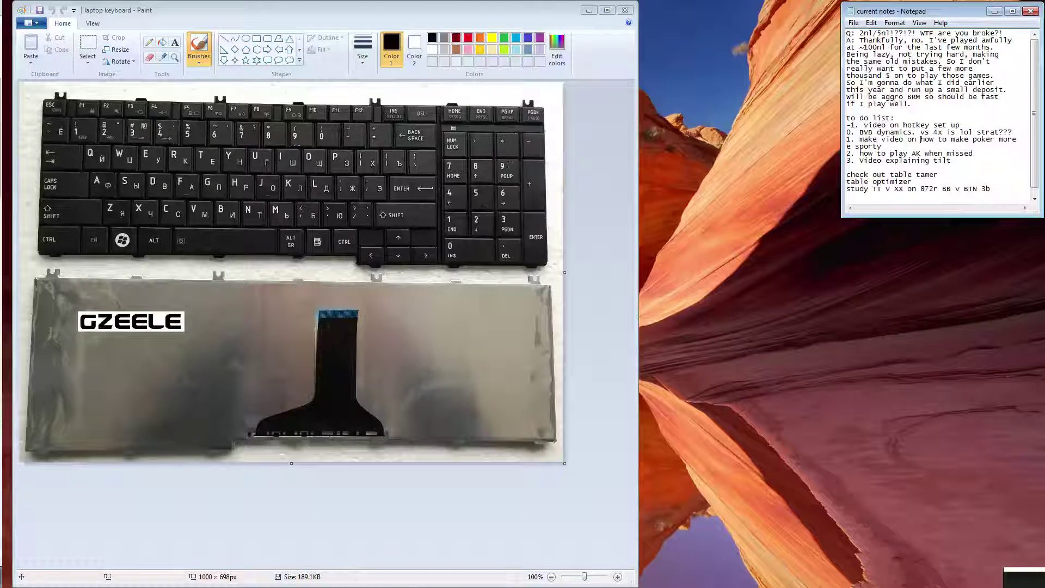
{"action": "left_click_drag", "start_coordinate": [882, 216], "coordinate": [914, 308]}
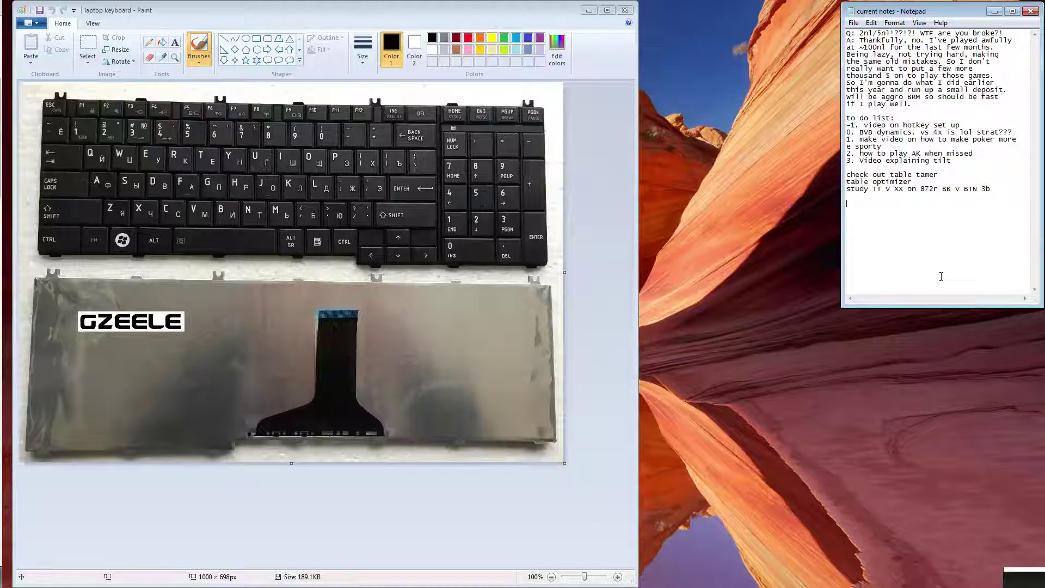
{"action": "left_click", "coordinate": [941, 277]}
{"action": "left_click_drag", "start_coordinate": [14, 25], "coordinate": [4, 23]}
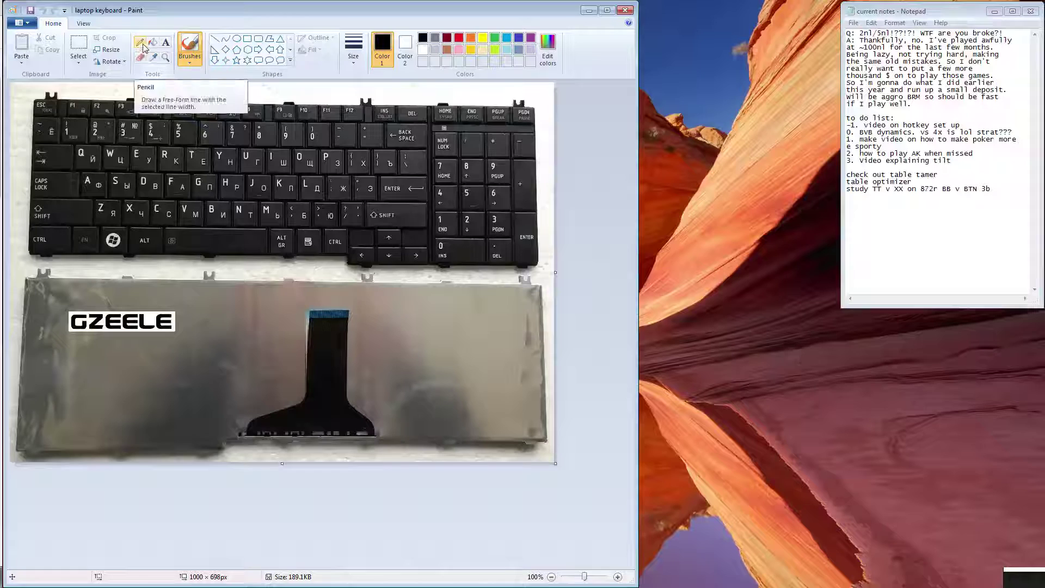
Step: With a red pencil, draw a line from F1 down the left edge and mark it
{"action": "left_click", "coordinate": [142, 44]}
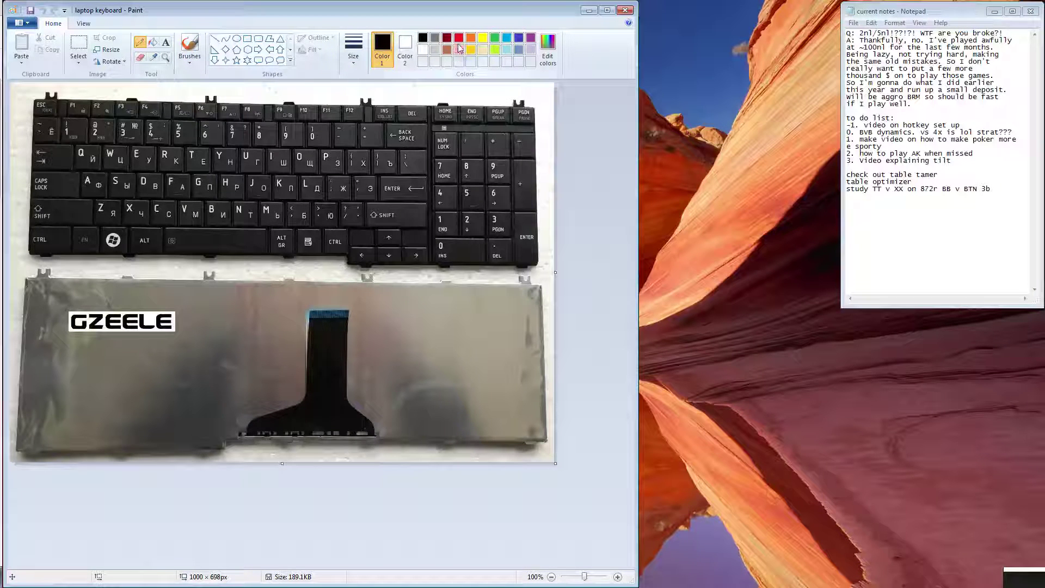
{"action": "left_click", "coordinate": [459, 39]}
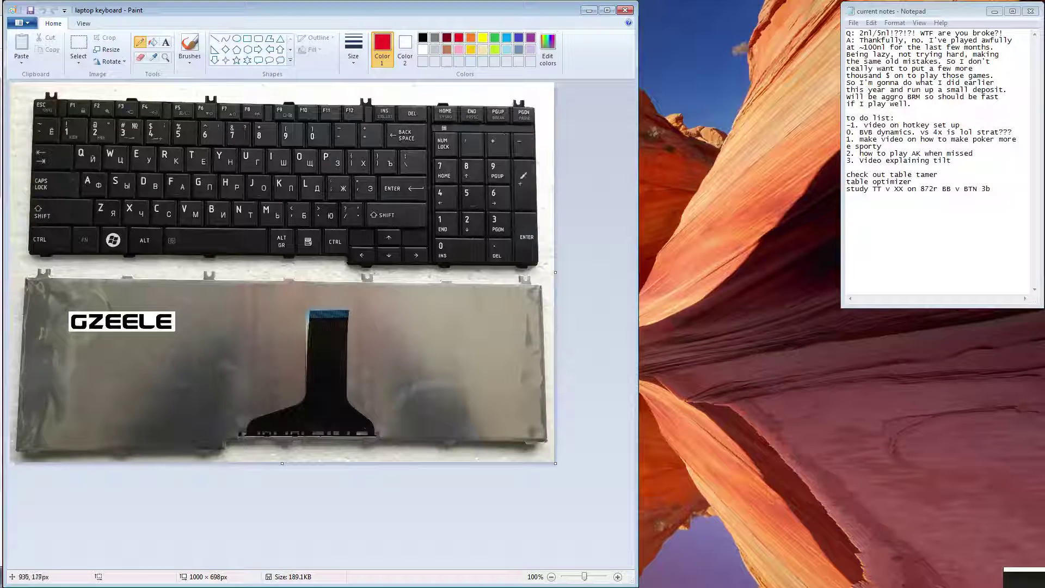
{"action": "mouse_move", "coordinate": [76, 108]}
{"action": "left_mouse_down"}
{"action": "mouse_move", "coordinate": [51, 212]}
{"action": "mouse_move", "coordinate": [50, 272]}
{"action": "left_mouse_up"}
{"action": "left_click_drag", "start_coordinate": [35, 309], "coordinate": [41, 285]}
Step: Draw red lines from F2, F4 and F5 downward and handwrite the label 75
{"action": "mouse_move", "coordinate": [114, 257]}
{"action": "left_mouse_down"}
{"action": "mouse_move", "coordinate": [121, 301]}
{"action": "mouse_move", "coordinate": [153, 322]}
{"action": "left_mouse_up"}
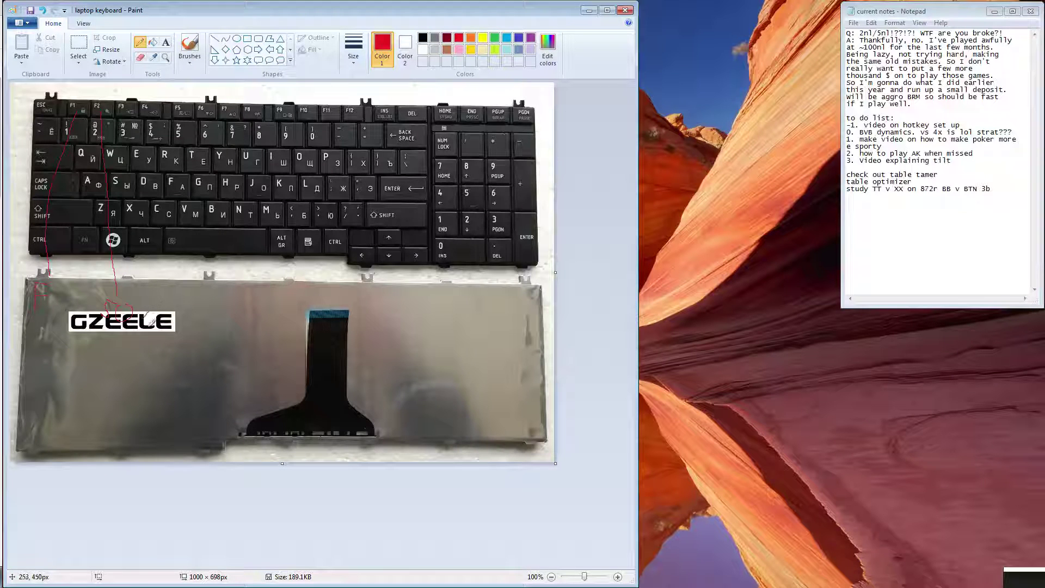
{"action": "left_click_drag", "start_coordinate": [179, 261], "coordinate": [188, 285]}
{"action": "mouse_move", "coordinate": [216, 318]}
{"action": "left_mouse_down"}
{"action": "mouse_move", "coordinate": [214, 329]}
{"action": "mouse_move", "coordinate": [244, 318]}
{"action": "left_mouse_up"}
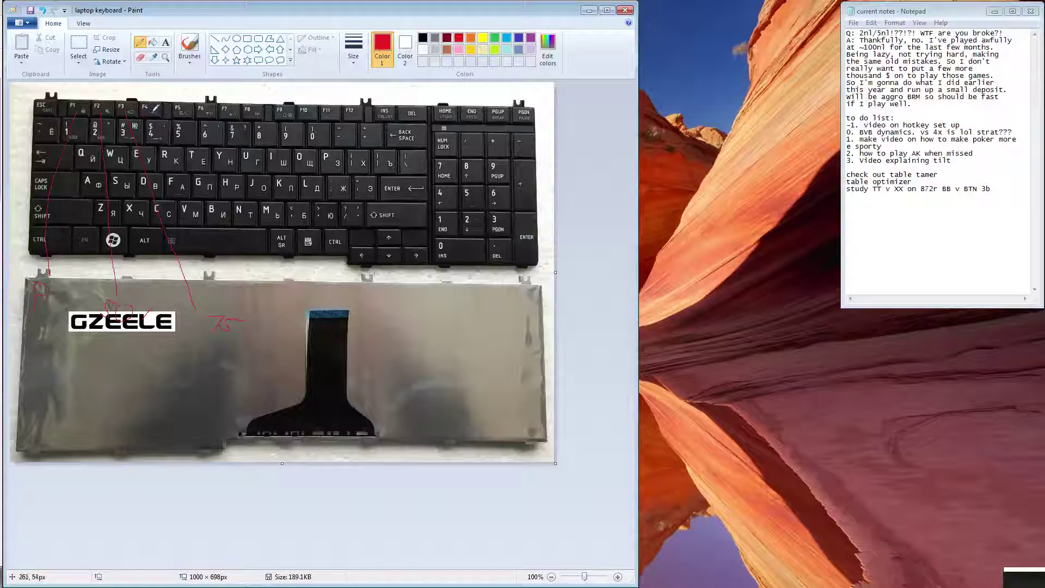
{"action": "left_click_drag", "start_coordinate": [156, 108], "coordinate": [262, 293]}
{"action": "mouse_move", "coordinate": [229, 352]}
{"action": "left_mouse_down"}
{"action": "mouse_move", "coordinate": [213, 401]}
{"action": "mouse_move", "coordinate": [229, 394]}
{"action": "mouse_move", "coordinate": [248, 406]}
{"action": "left_mouse_up"}
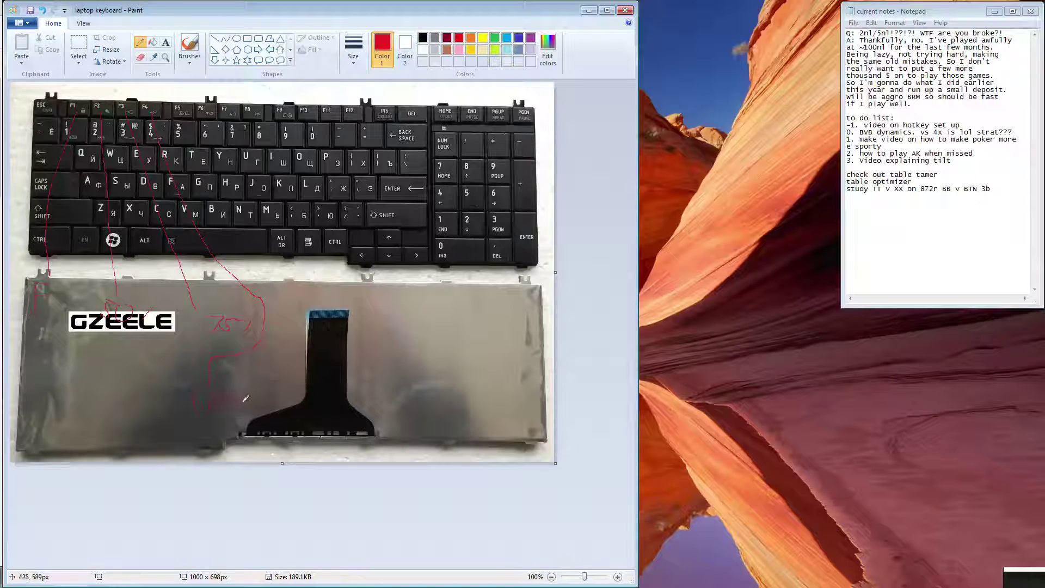
{"action": "mouse_move", "coordinate": [190, 111]}
{"action": "left_mouse_down"}
{"action": "mouse_move", "coordinate": [283, 283]}
{"action": "mouse_move", "coordinate": [326, 389]}
{"action": "mouse_move", "coordinate": [341, 368]}
{"action": "mouse_move", "coordinate": [299, 381]}
{"action": "mouse_move", "coordinate": [312, 380]}
{"action": "left_mouse_up"}
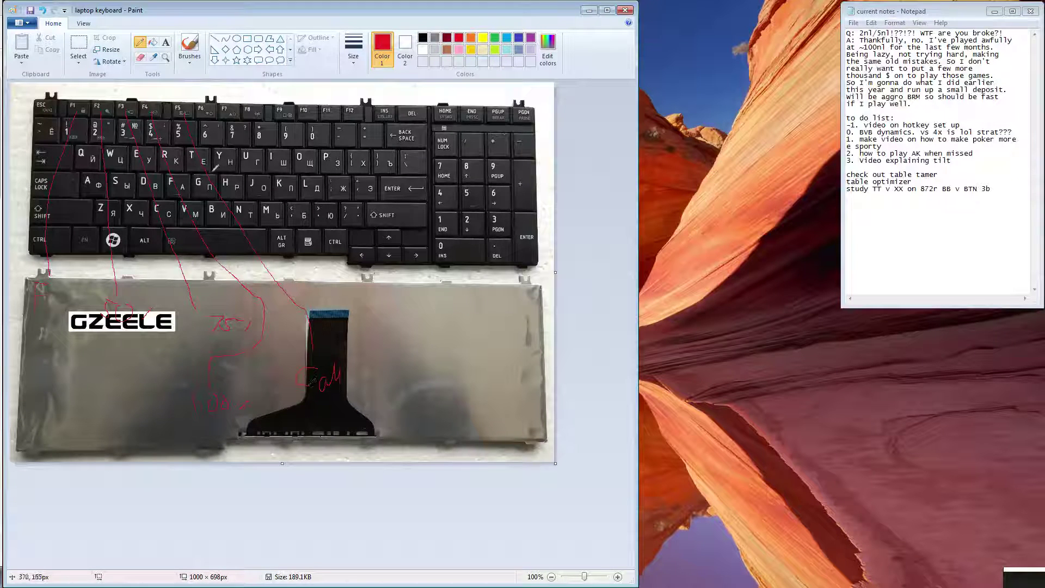
Step: Draw long red lines from the F6–F8 keys down to the lower right of the keyboard
{"action": "mouse_move", "coordinate": [319, 260]}
{"action": "left_mouse_down"}
{"action": "mouse_move", "coordinate": [375, 347]}
{"action": "mouse_move", "coordinate": [378, 385]}
{"action": "mouse_move", "coordinate": [395, 373]}
{"action": "mouse_move", "coordinate": [409, 388]}
{"action": "left_mouse_up"}
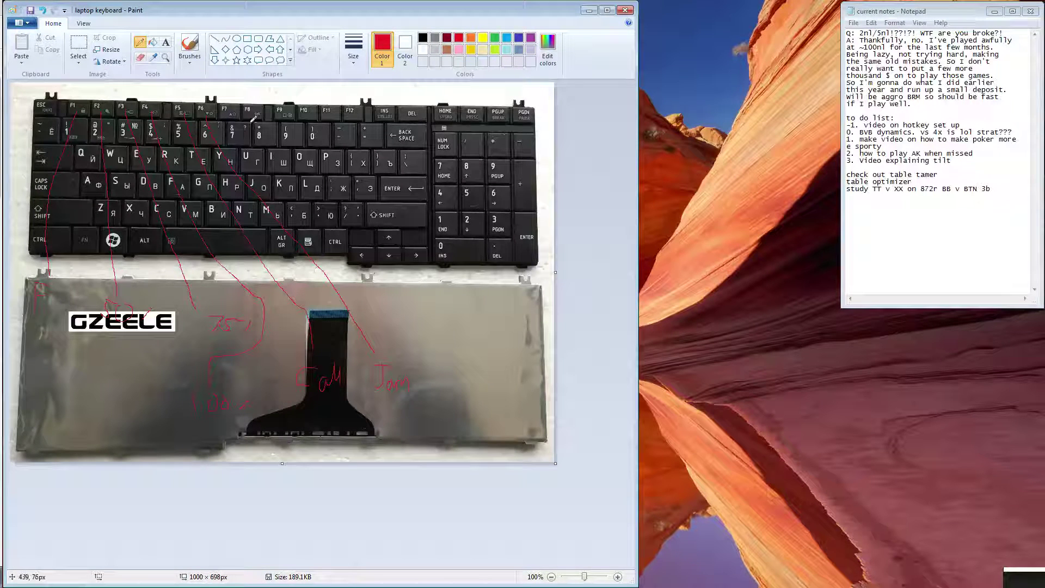
{"action": "mouse_move", "coordinate": [236, 126]}
{"action": "left_mouse_down"}
{"action": "mouse_move", "coordinate": [321, 202]}
{"action": "mouse_move", "coordinate": [443, 353]}
{"action": "left_mouse_up"}
{"action": "mouse_move", "coordinate": [455, 360]}
{"action": "left_mouse_down"}
{"action": "mouse_move", "coordinate": [449, 379]}
{"action": "mouse_move", "coordinate": [469, 379]}
{"action": "left_mouse_up"}
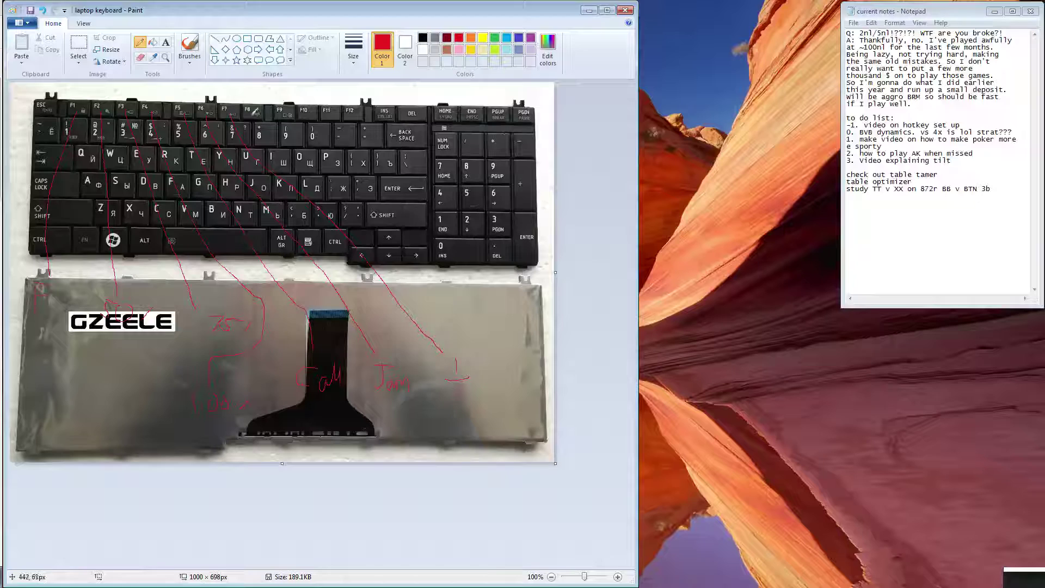
{"action": "mouse_move", "coordinate": [254, 113]}
{"action": "left_mouse_down"}
{"action": "mouse_move", "coordinate": [430, 278]}
{"action": "mouse_move", "coordinate": [503, 374]}
{"action": "mouse_move", "coordinate": [520, 359]}
{"action": "mouse_move", "coordinate": [535, 376]}
{"action": "left_mouse_up"}
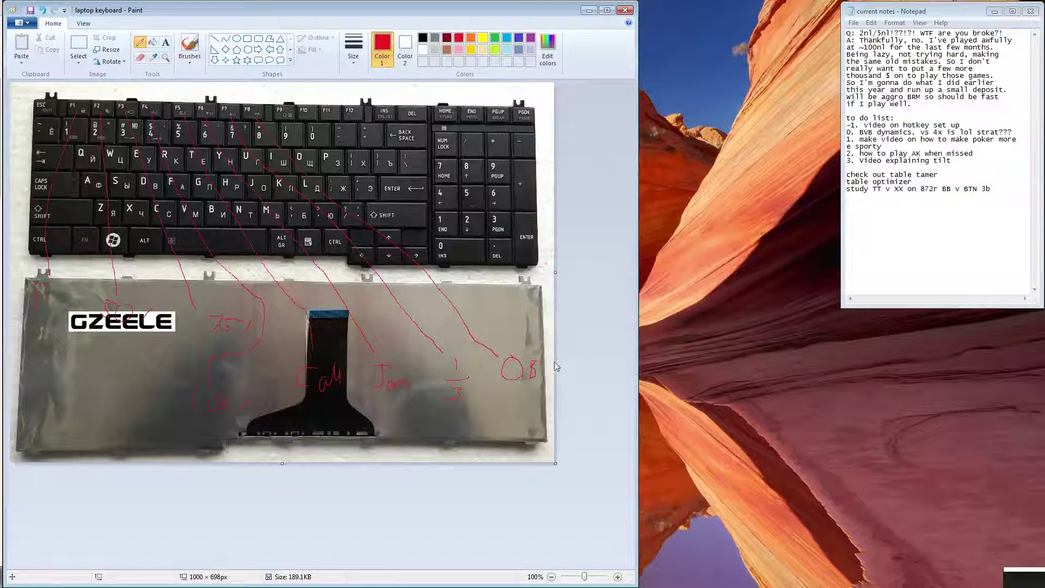
Step: Widen the canvas to 1126×698 and handwrite red labels in the new white area
{"action": "left_click_drag", "start_coordinate": [555, 272], "coordinate": [624, 272]}
{"action": "left_click_drag", "start_coordinate": [563, 360], "coordinate": [589, 357]}
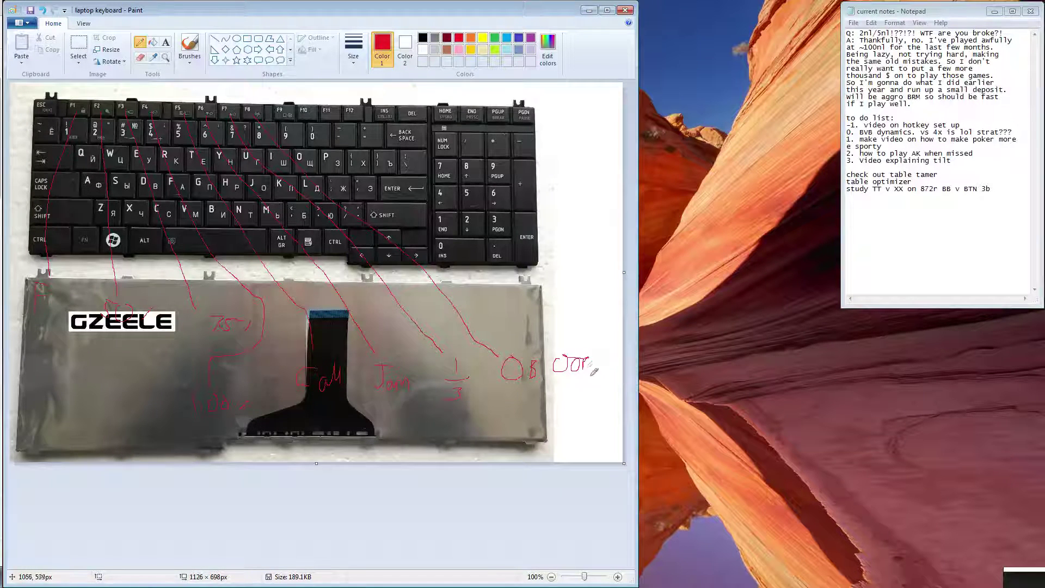
{"action": "left_click_drag", "start_coordinate": [524, 398], "coordinate": [575, 404]}
{"action": "mouse_move", "coordinate": [50, 306]}
{"action": "left_mouse_down"}
{"action": "mouse_move", "coordinate": [55, 298]}
{"action": "mouse_move", "coordinate": [68, 312]}
{"action": "left_mouse_up"}
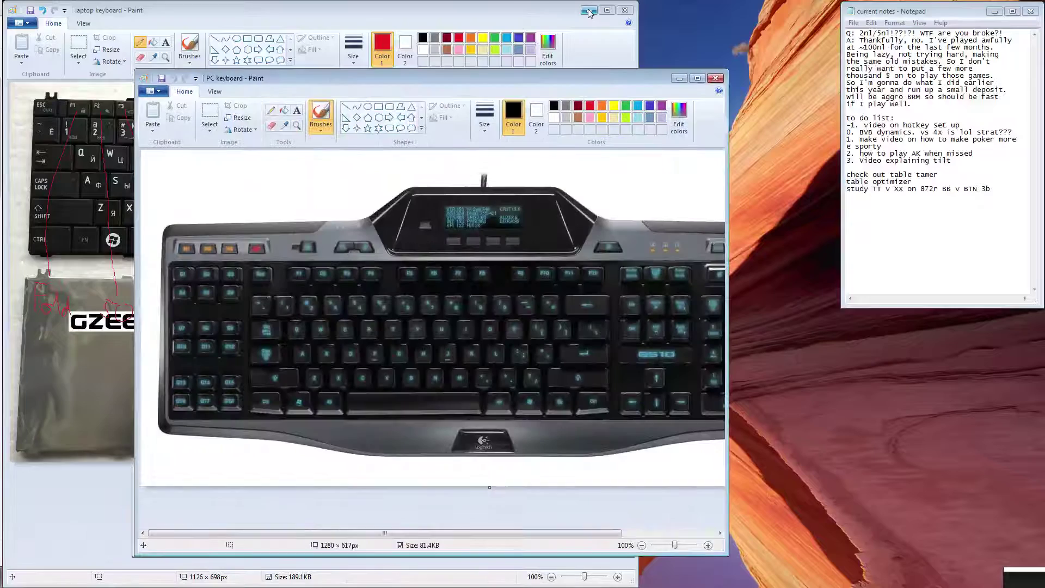
Step: Minimize the laptop keyboard window and enlarge the G510 window at the screen's left edge
{"action": "left_click", "coordinate": [588, 11]}
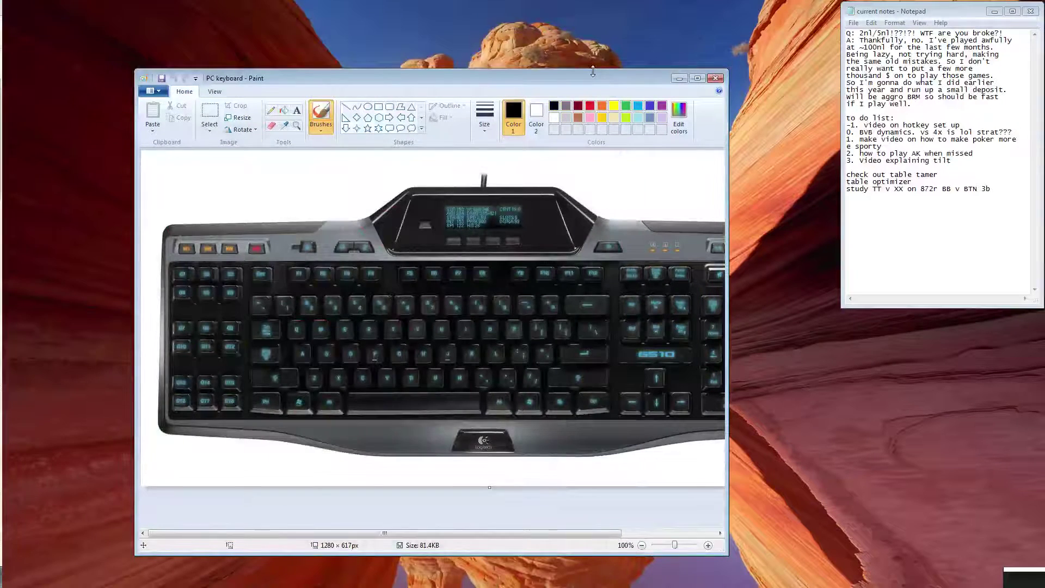
{"action": "double_click", "coordinate": [594, 70]}
{"action": "left_click_drag", "start_coordinate": [608, 16], "coordinate": [475, 15]}
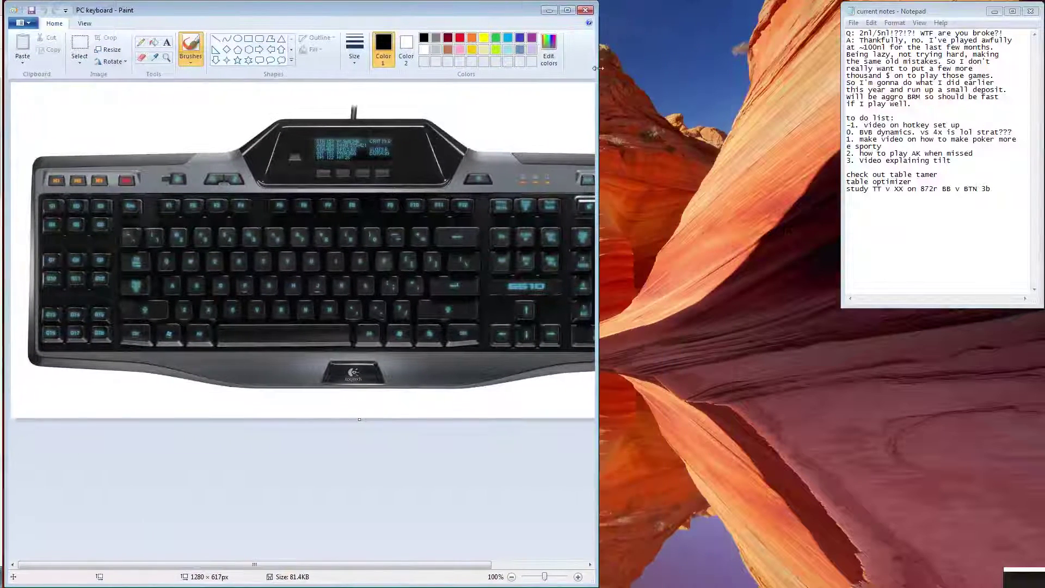
{"action": "left_click_drag", "start_coordinate": [595, 83], "coordinate": [815, 83]}
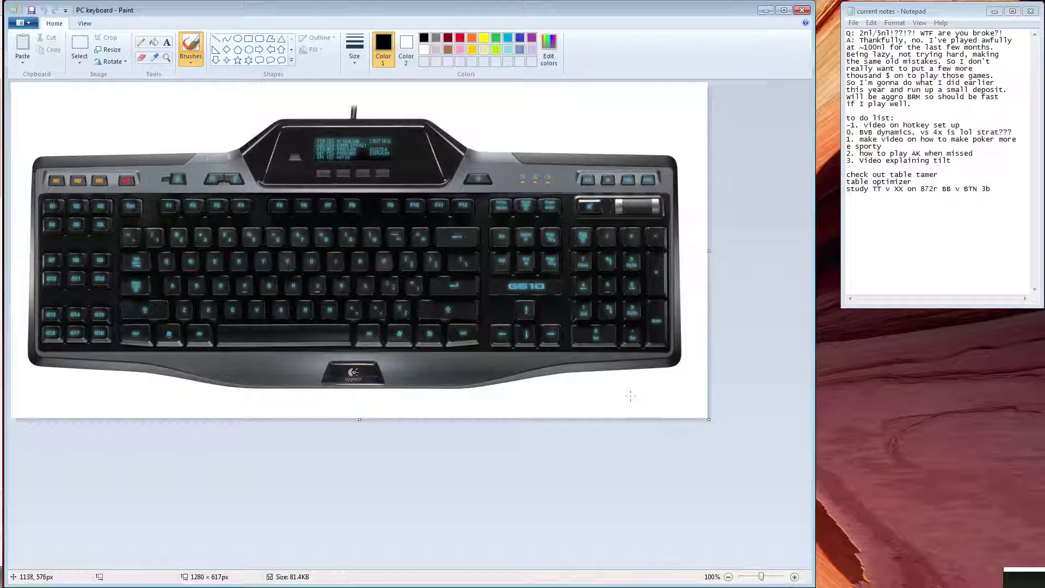
Step: Choose the Pencil tool for thin freehand drawing on the G510 keyboard image
{"action": "left_click", "coordinate": [655, 398]}
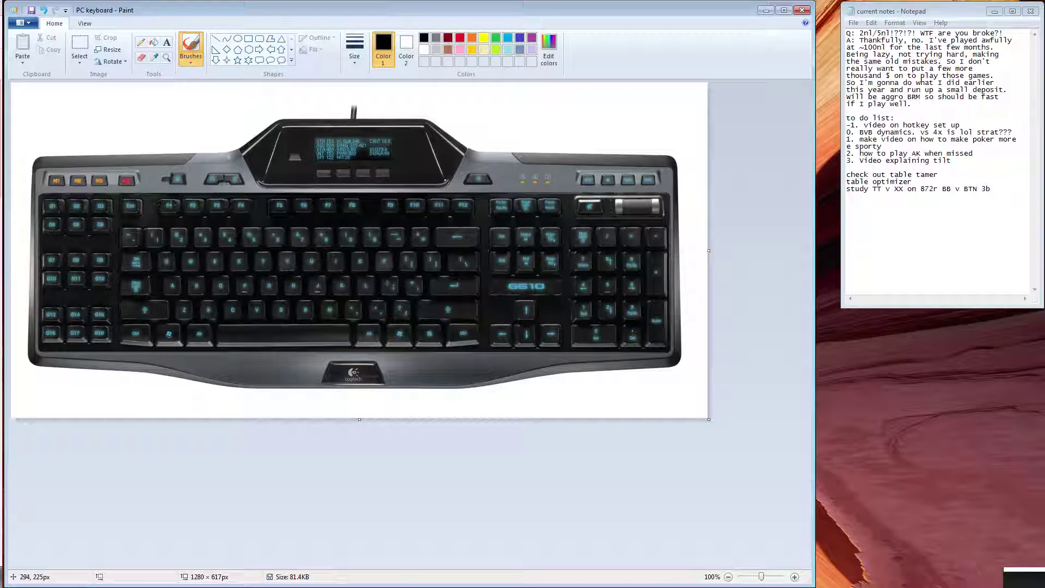
{"action": "left_click", "coordinate": [141, 41]}
Step: Draw a line over F1–F4, then circle F1 in red and add red loops above F1–F8
{"action": "mouse_move", "coordinate": [179, 196]}
{"action": "left_mouse_down"}
{"action": "mouse_move", "coordinate": [248, 185]}
{"action": "mouse_move", "coordinate": [277, 191]}
{"action": "mouse_move", "coordinate": [177, 206]}
{"action": "mouse_move", "coordinate": [318, 201]}
{"action": "left_mouse_up"}
{"action": "left_click", "coordinate": [460, 37]}
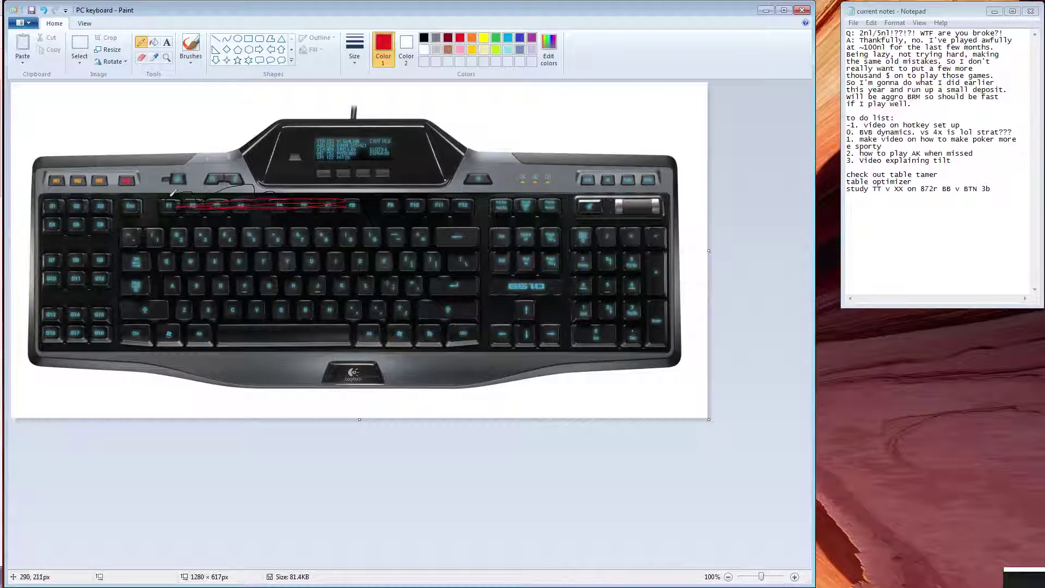
{"action": "left_click_drag", "start_coordinate": [180, 201], "coordinate": [183, 198]}
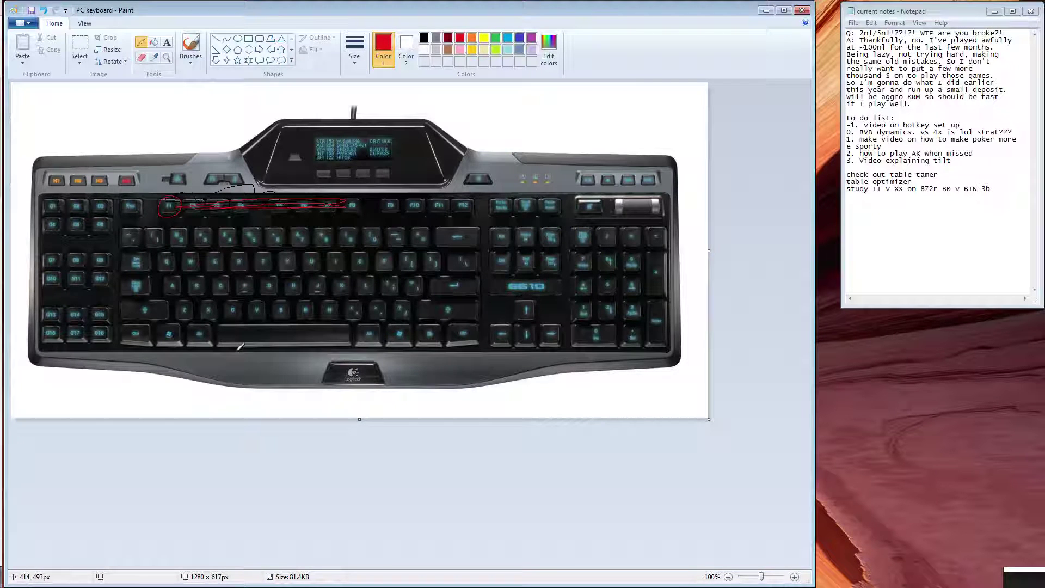
{"action": "mouse_move", "coordinate": [214, 190]}
{"action": "left_mouse_down"}
{"action": "mouse_move", "coordinate": [229, 175]}
{"action": "mouse_move", "coordinate": [312, 185]}
{"action": "left_mouse_up"}
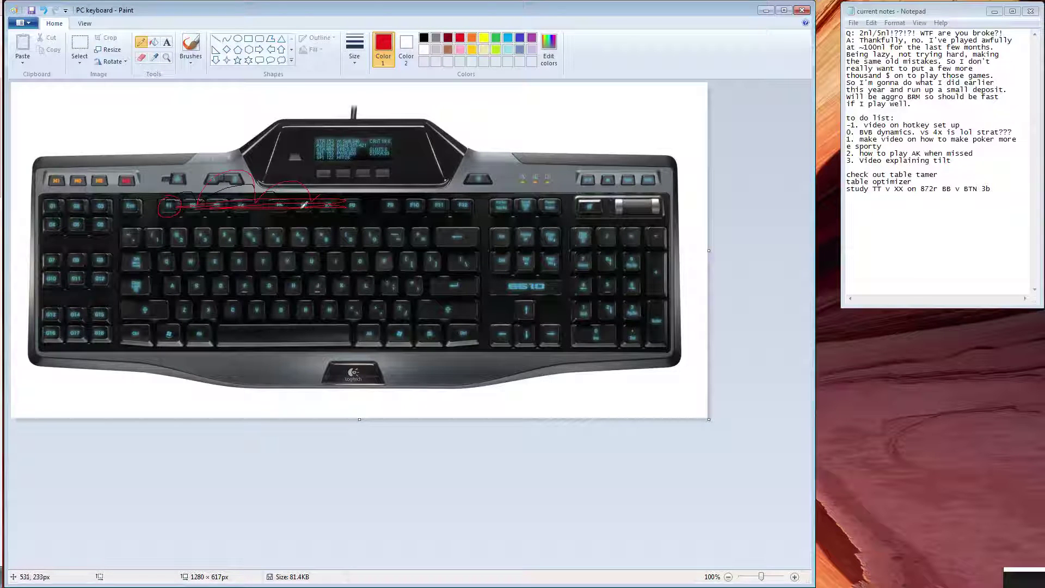